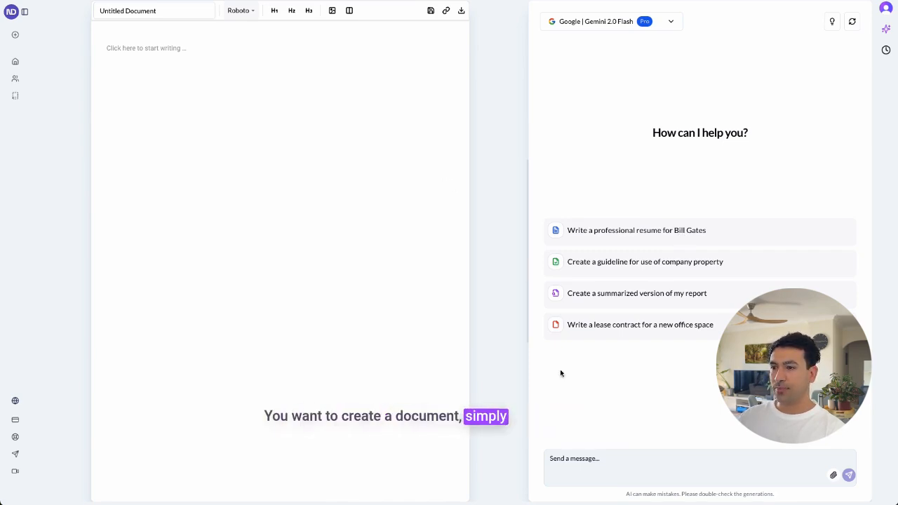
Ask the AI assistant to "Create a non-disclosure agreement between NextDOcs & Acme Company"
click(604, 475)
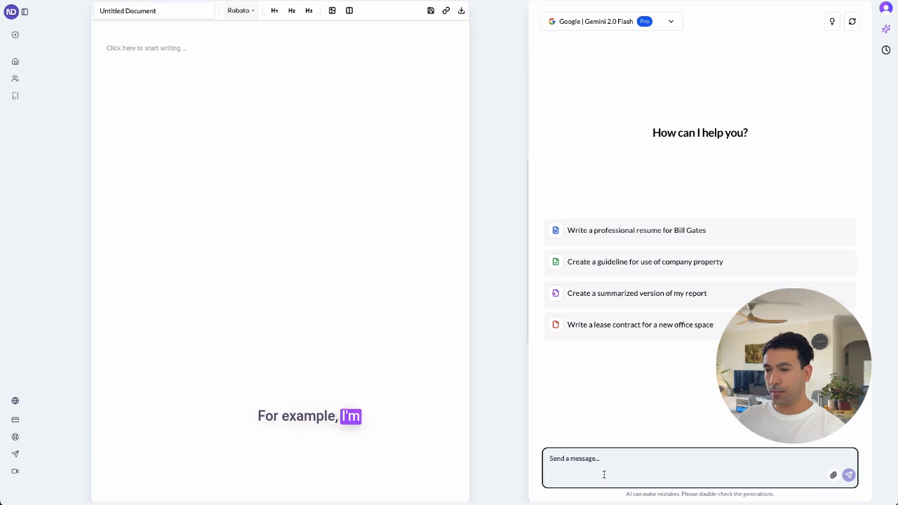
text(Create a non)
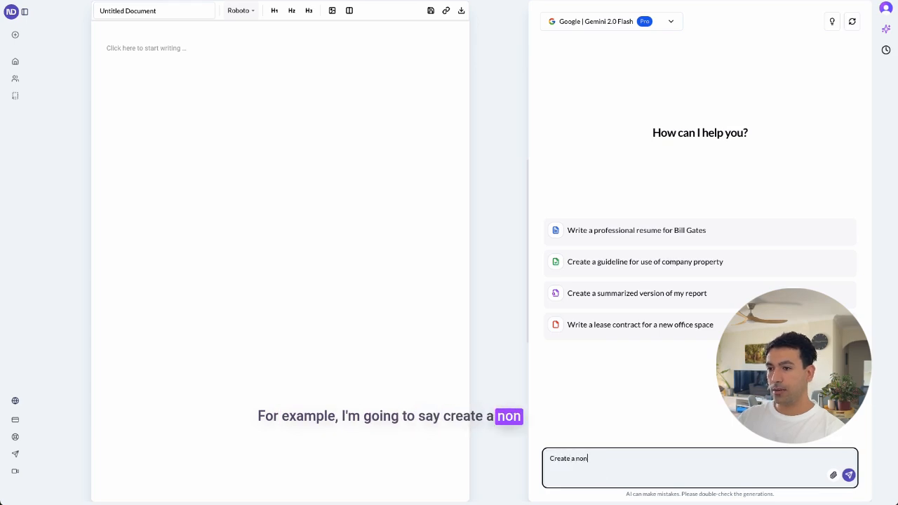
text(-discl)
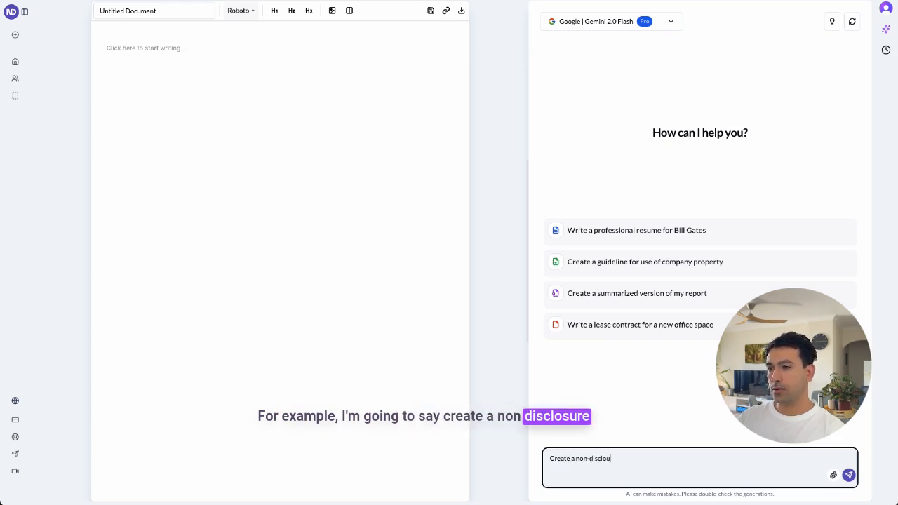
text(osure)
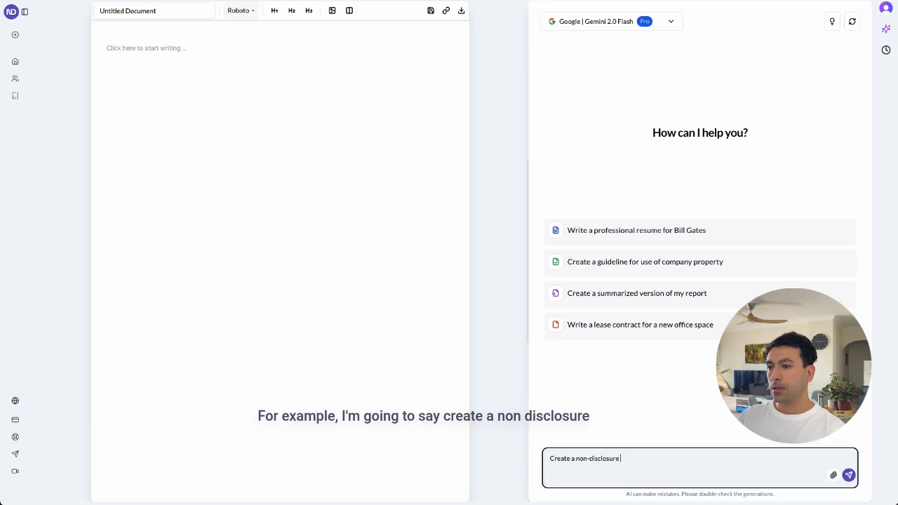
text( agreement fo)
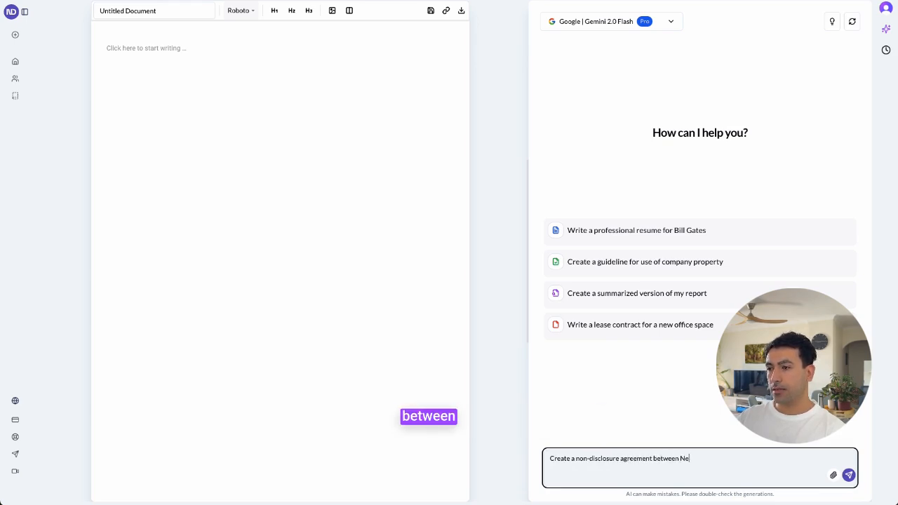
text(td)
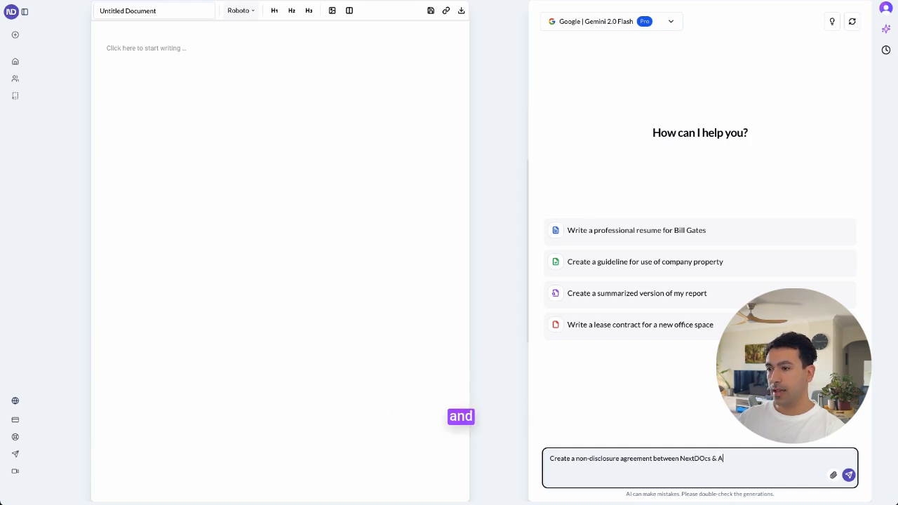
text(pany)
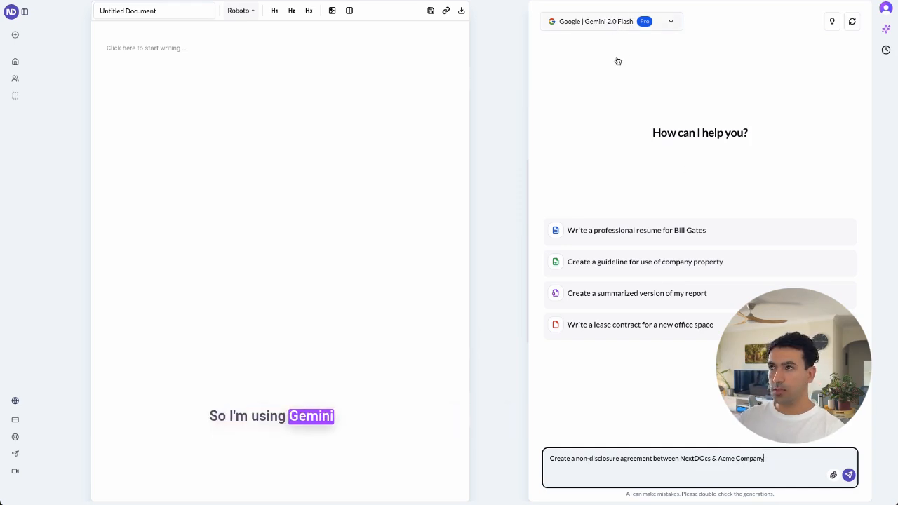
key(Return)
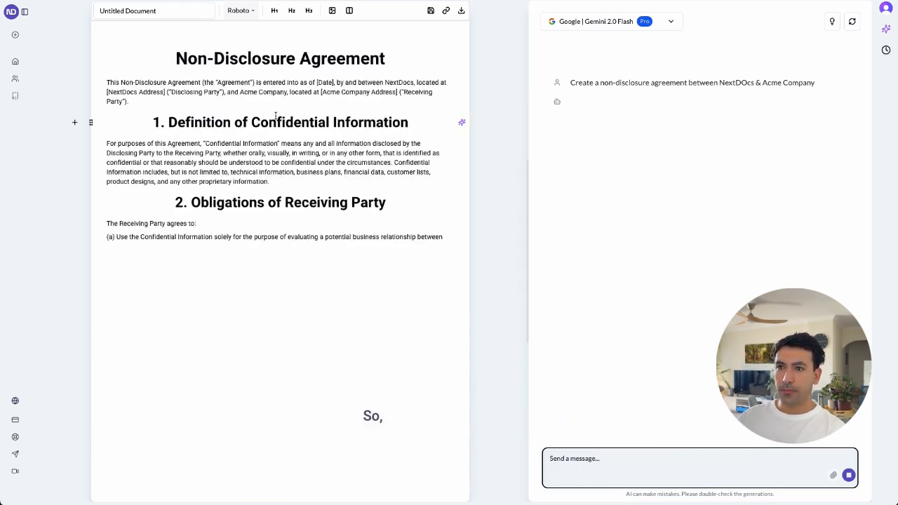
Change the document's font to Lora
click(242, 12)
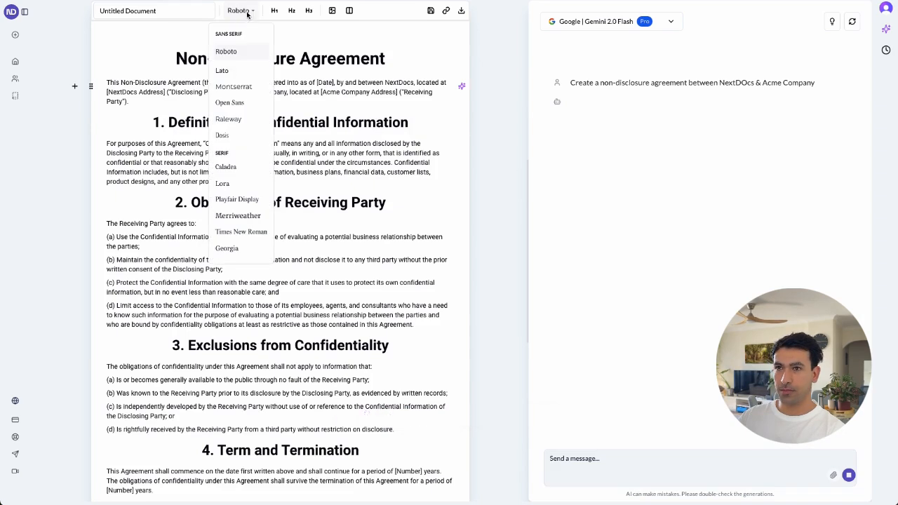
click(233, 184)
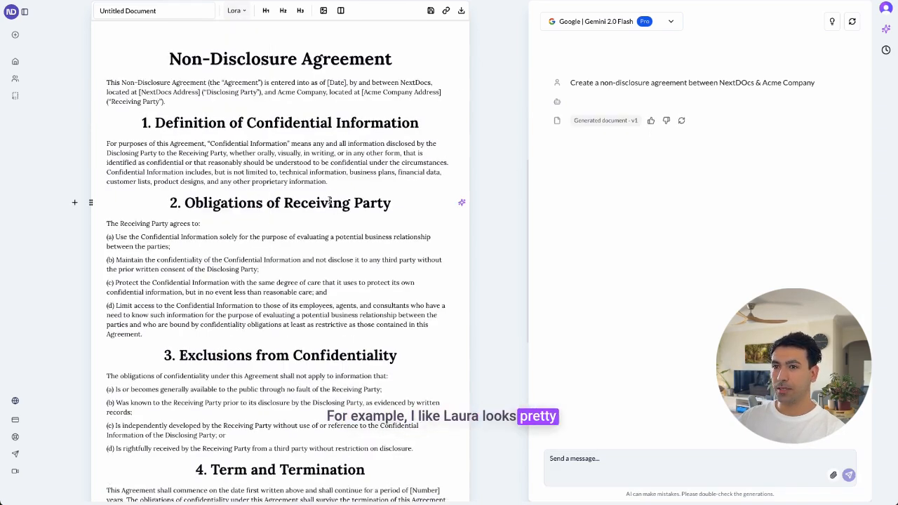
Have the AI edit the paragraph under "4. Term and Termination" with the prompt "change the duration to 2 years"
scroll(326, 201, down, 2)
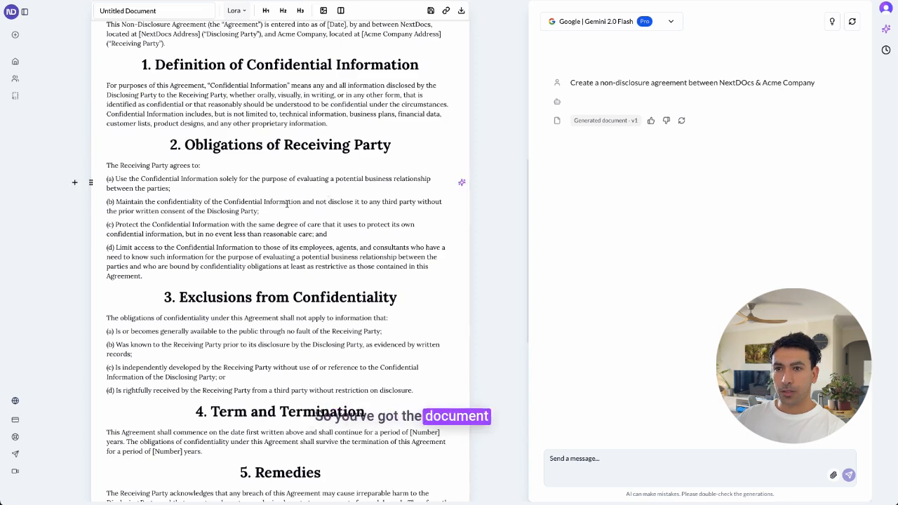
scroll(295, 218, down, 6)
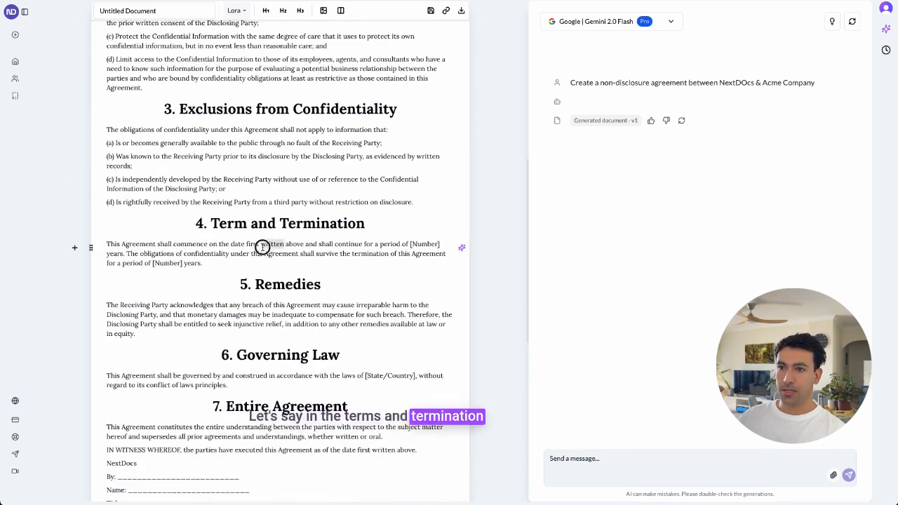
triple_click(262, 247)
scroll(254, 229, down, 1)
click(263, 230)
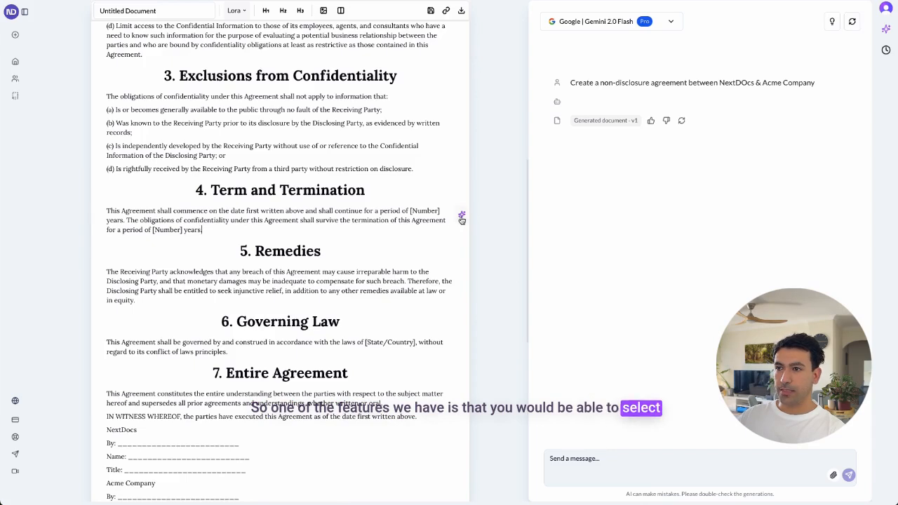
click(462, 218)
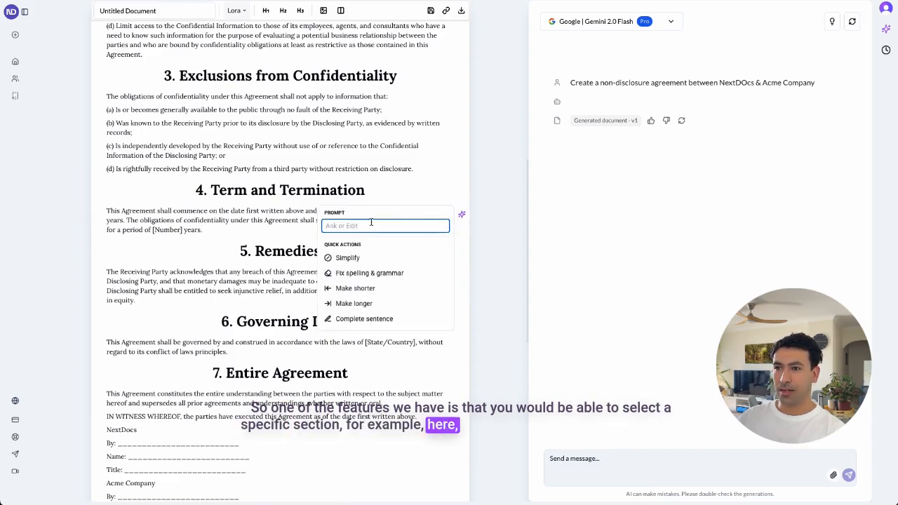
text(c)
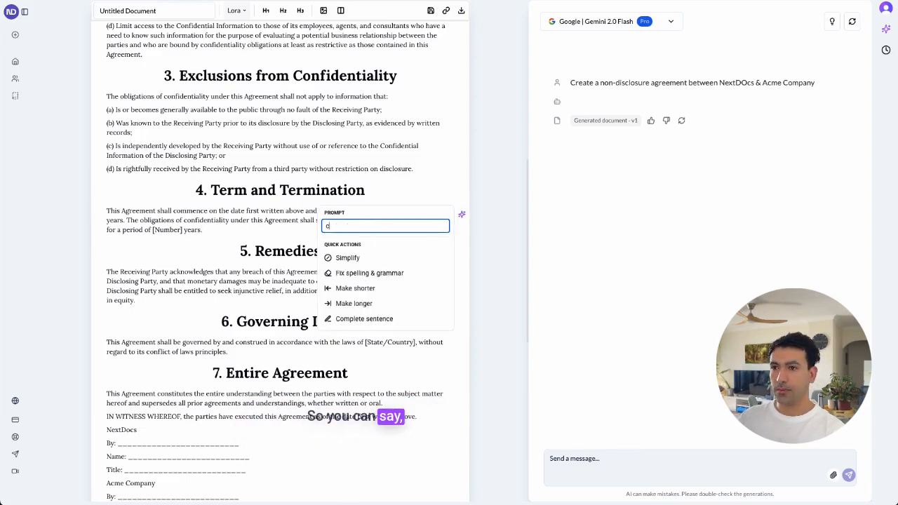
text(hange the duration t)
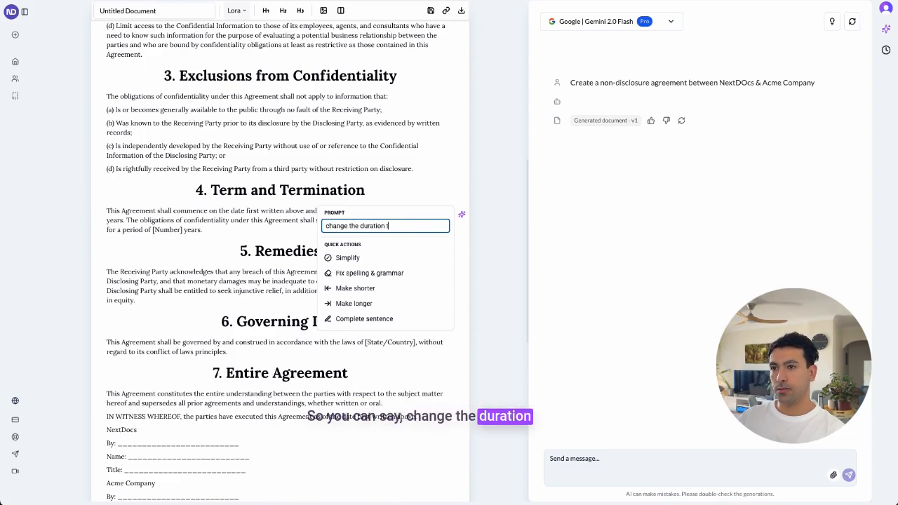
text(o 2 years)
key(Return)
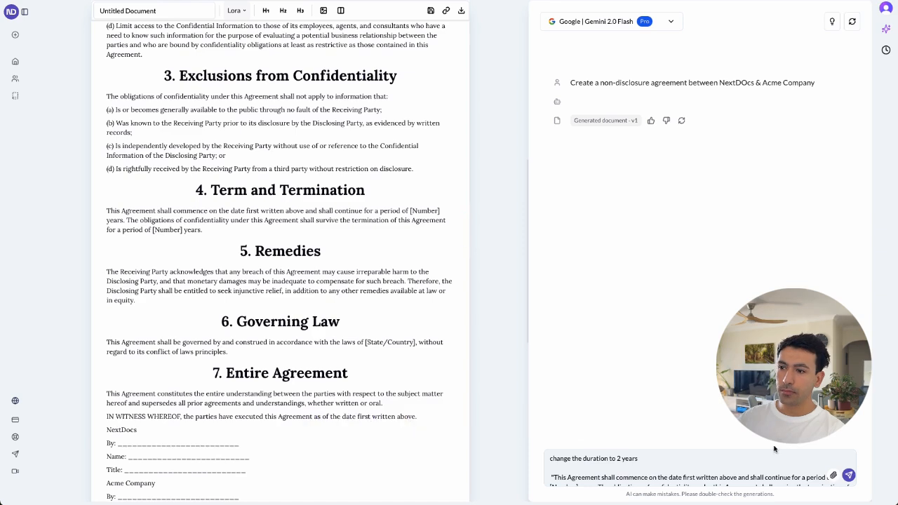
click(849, 475)
Review the revised Term and Termination clause and the sections around it in the agreement
scroll(401, 231, up, 4)
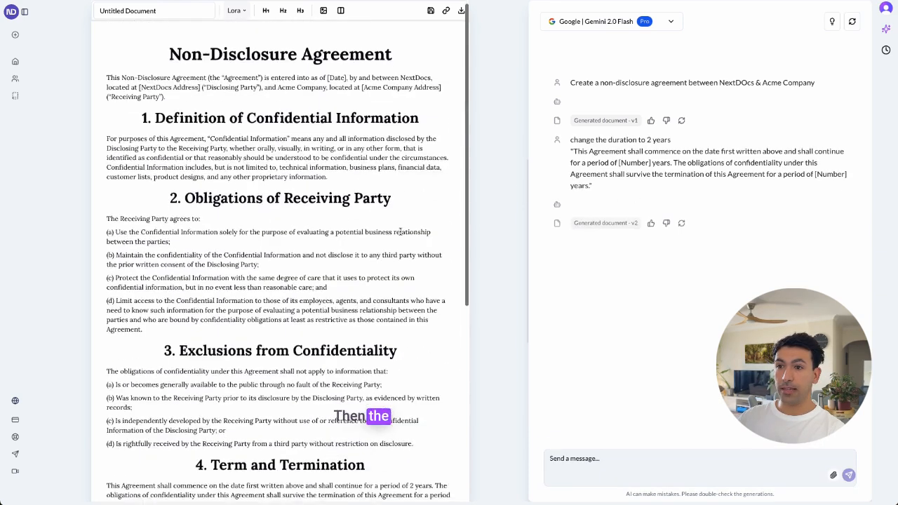
scroll(327, 328, down, 3)
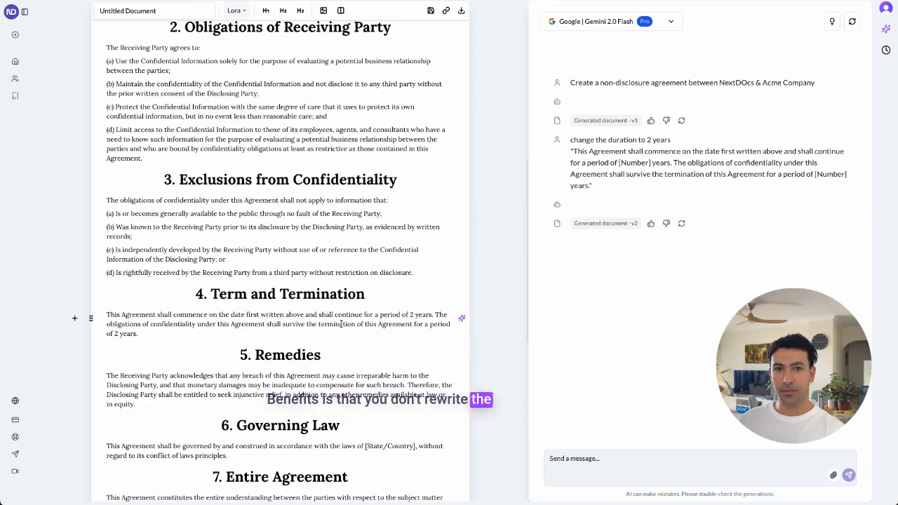
scroll(233, 193, up, 3)
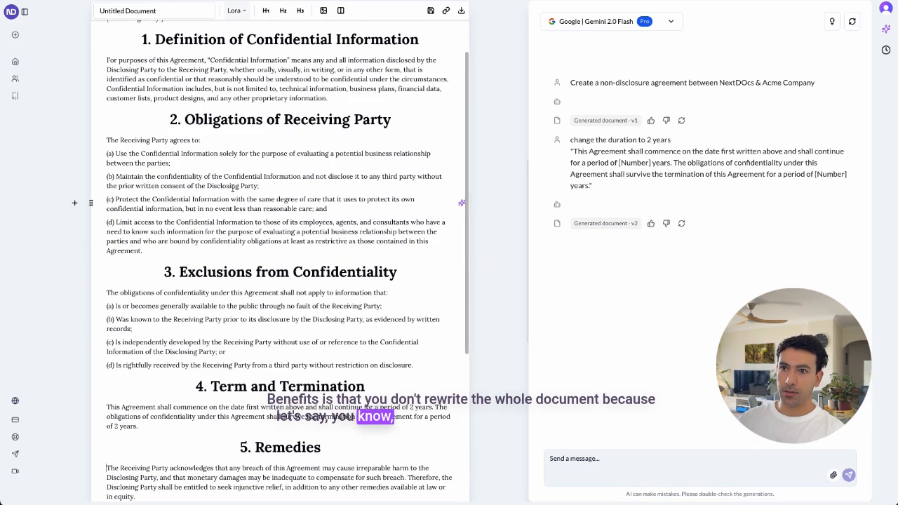
scroll(209, 308, down, 1)
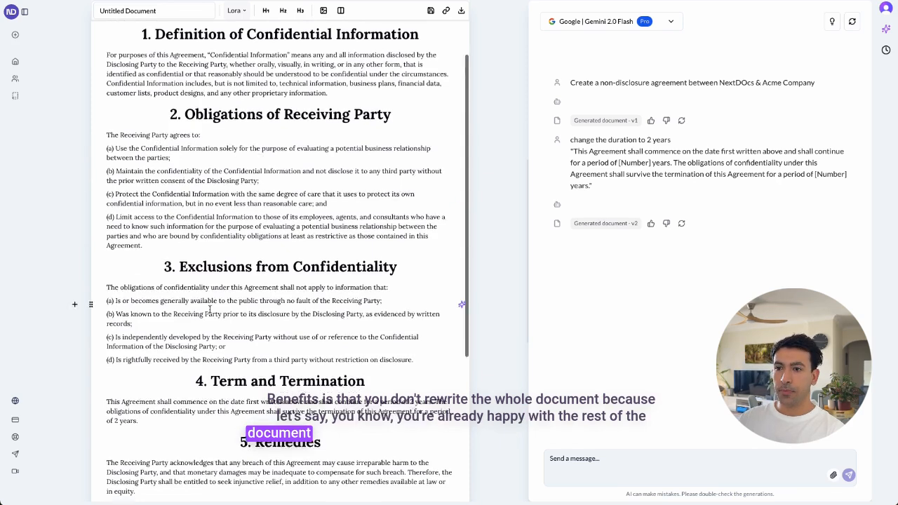
scroll(209, 309, down, 3)
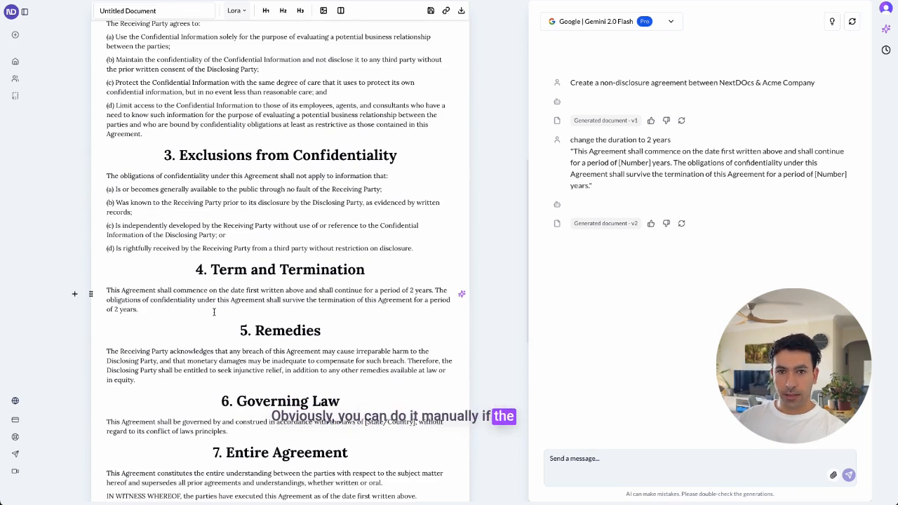
scroll(245, 337, down, 2)
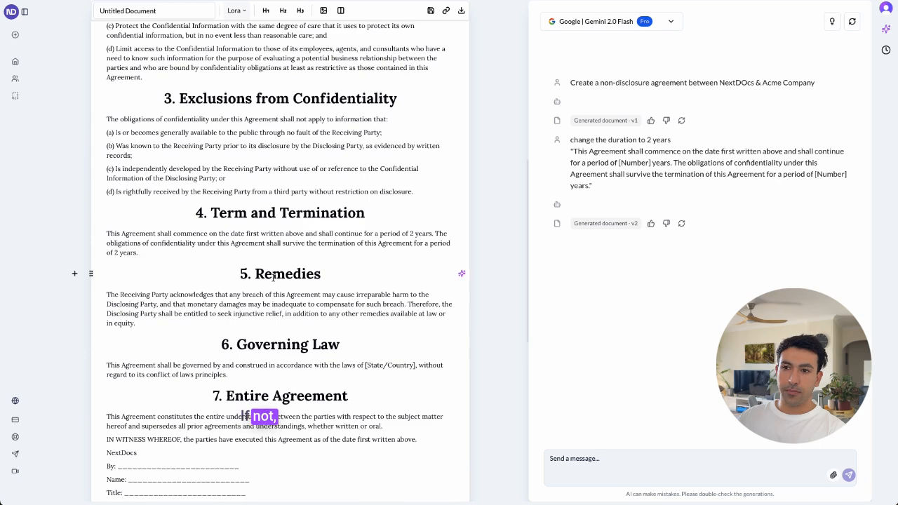
scroll(377, 315, up, 1)
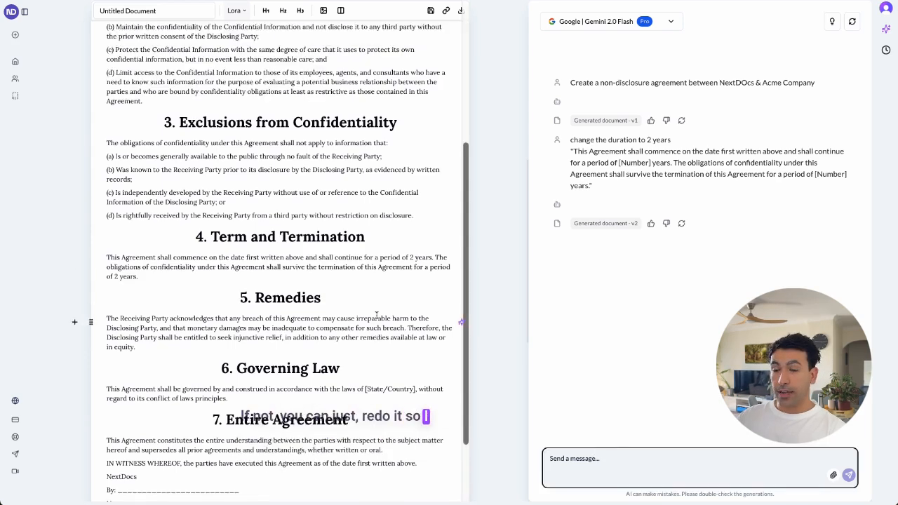
Ask the AI assistant to "left align all of the headings" in the agreement
scroll(376, 315, up, 7)
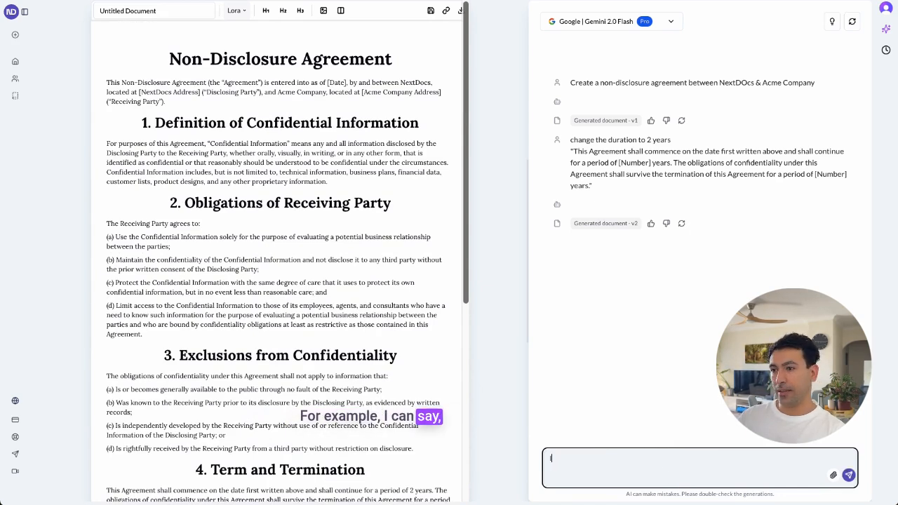
text(left align a)
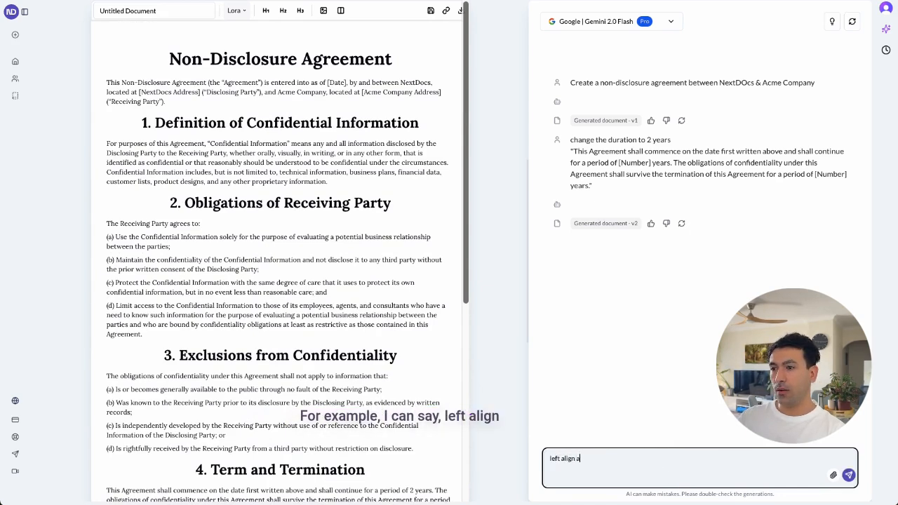
text(ll of the headings)
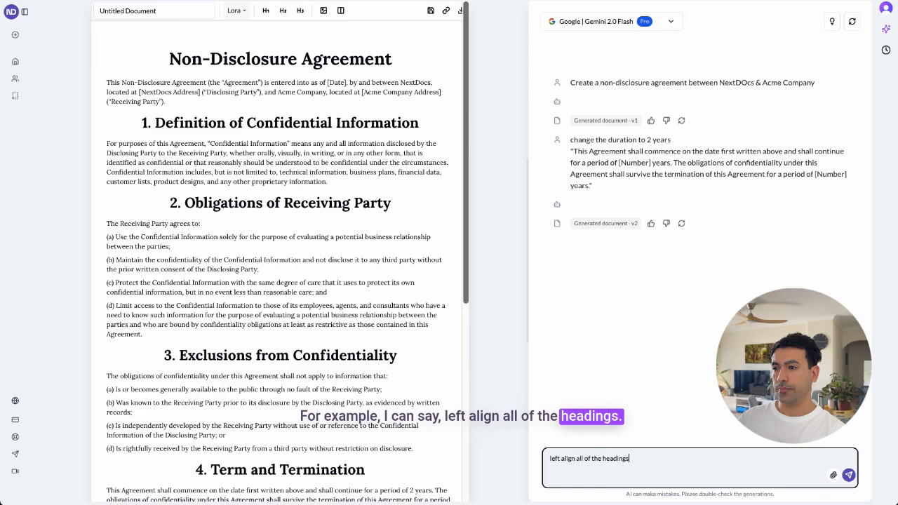
key(Return)
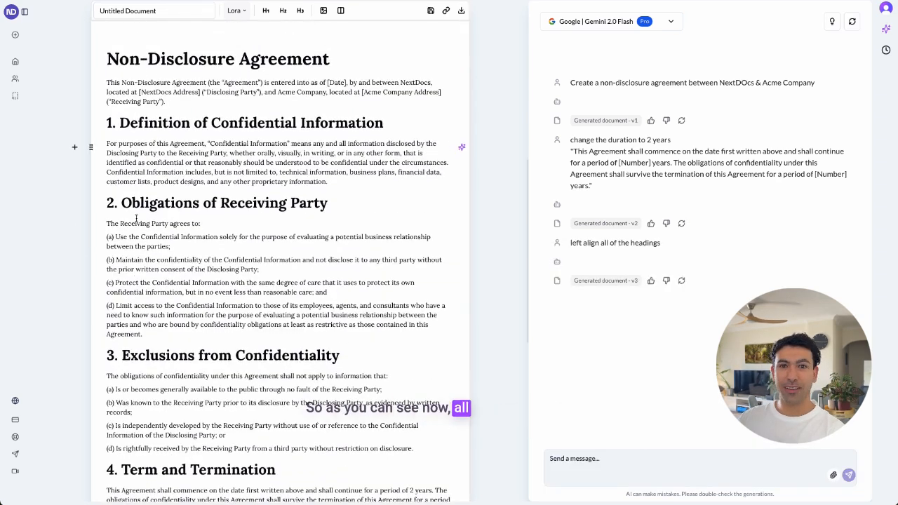
Replace the By, Name and Title lines under NextDocs at the agreement's end with a Signature block
scroll(141, 119, down, 5)
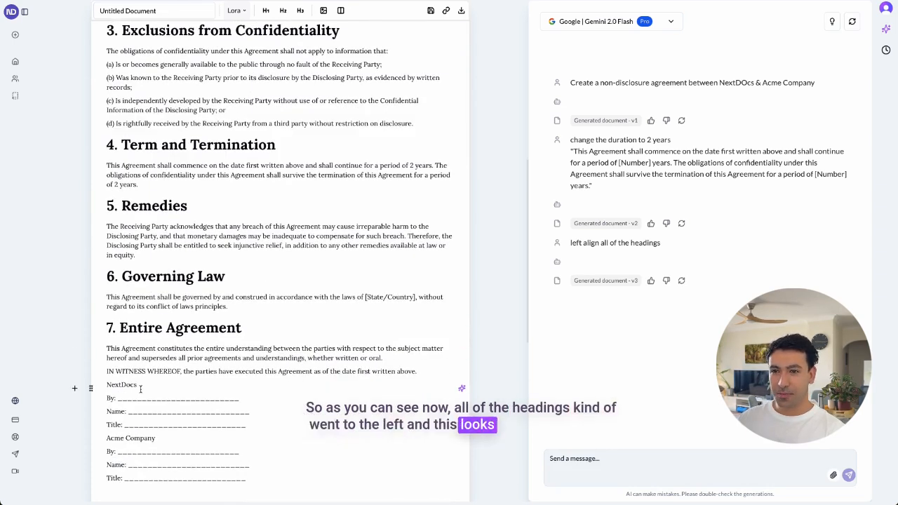
drag(107, 398, 255, 425)
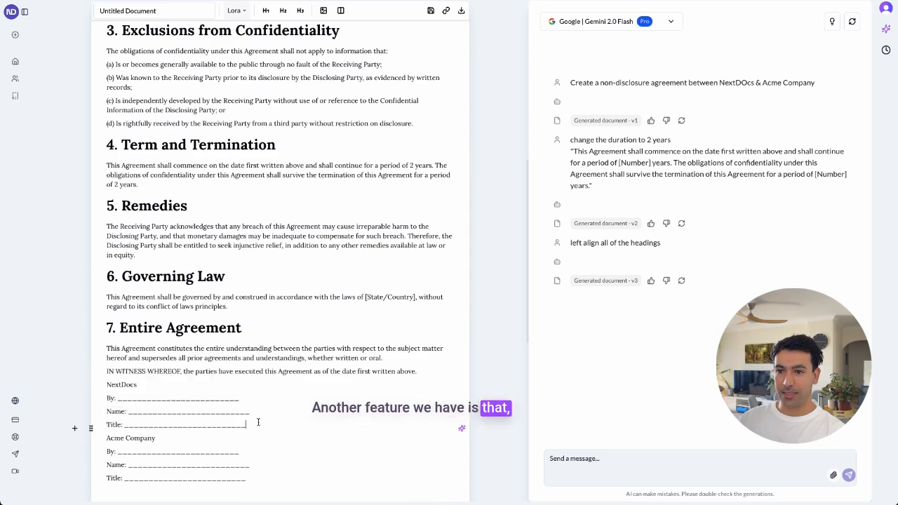
key(BackSpace)
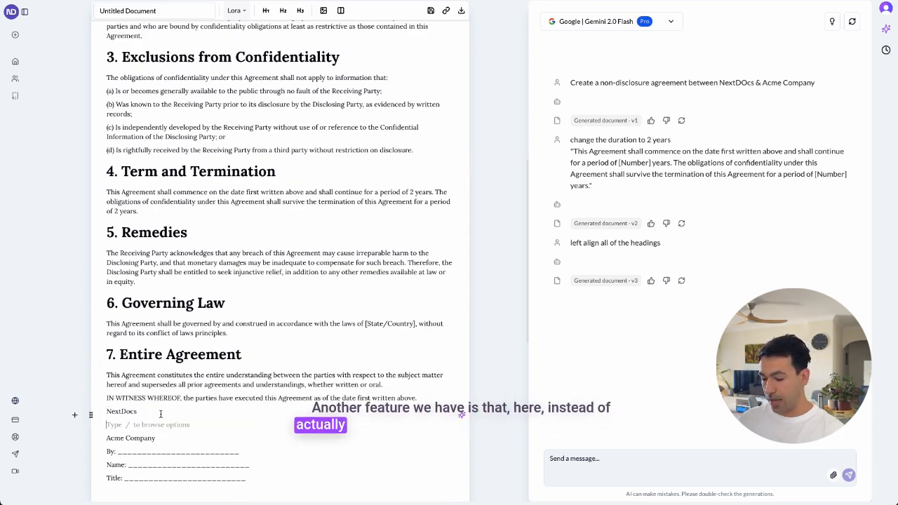
text(/sign)
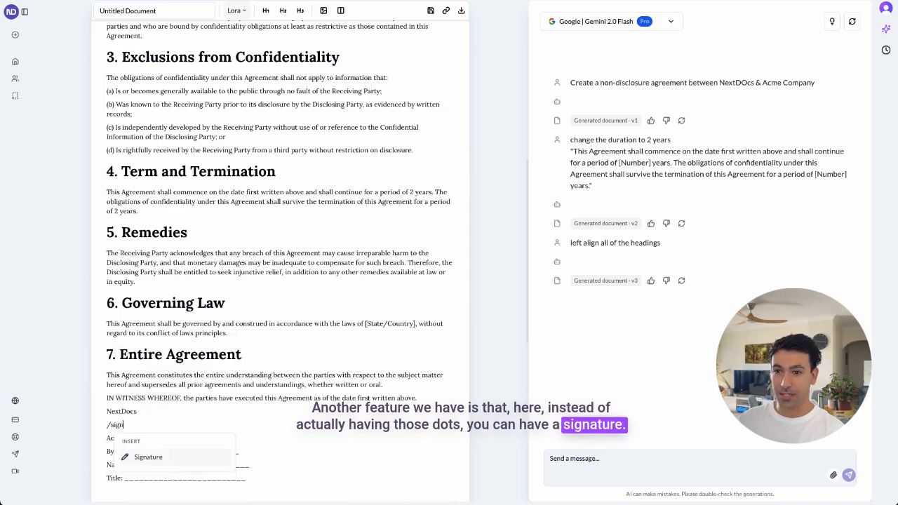
key(Return)
Replace the By, Name and Title lines under Acme Company with a Signature block
scroll(245, 402, down, 1)
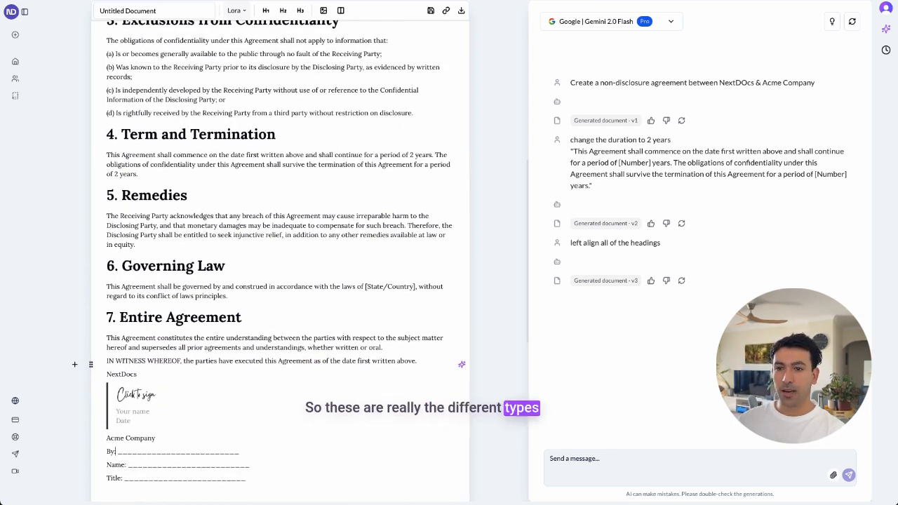
text(/)
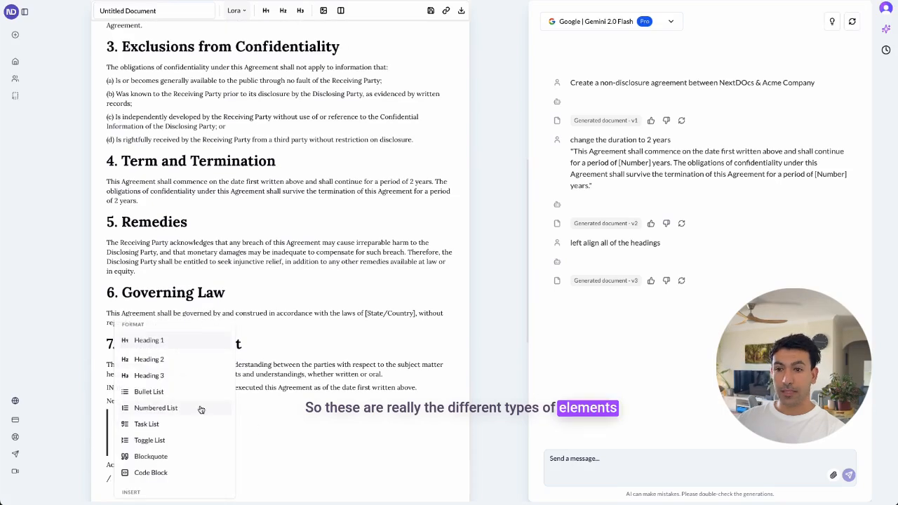
scroll(202, 409, down, 2)
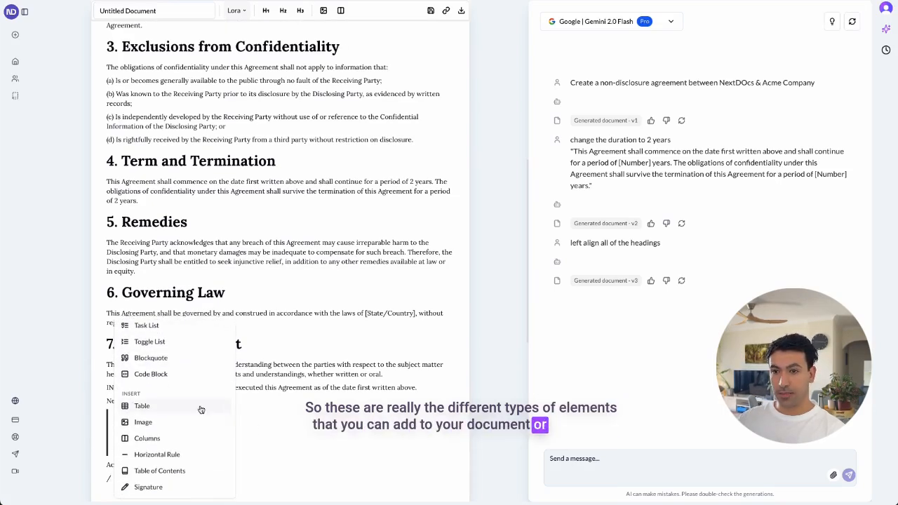
scroll(156, 476, up, 1)
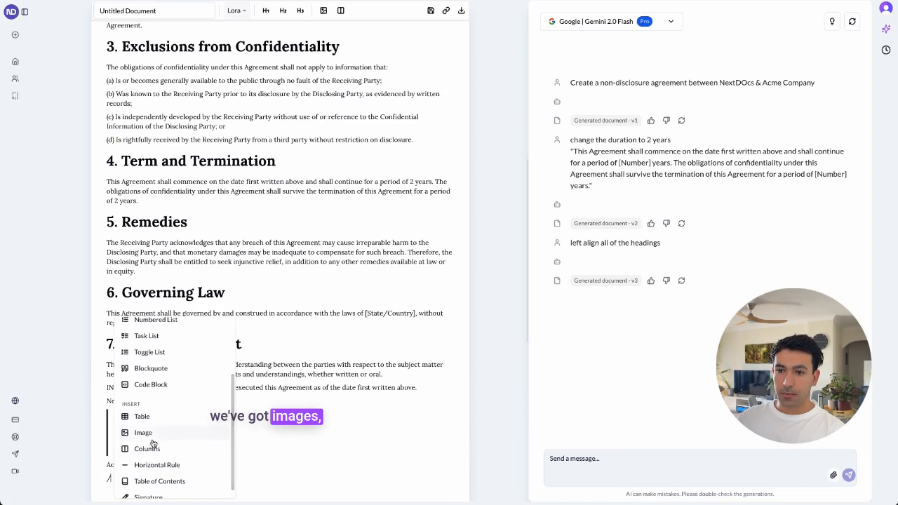
scroll(170, 391, up, 2)
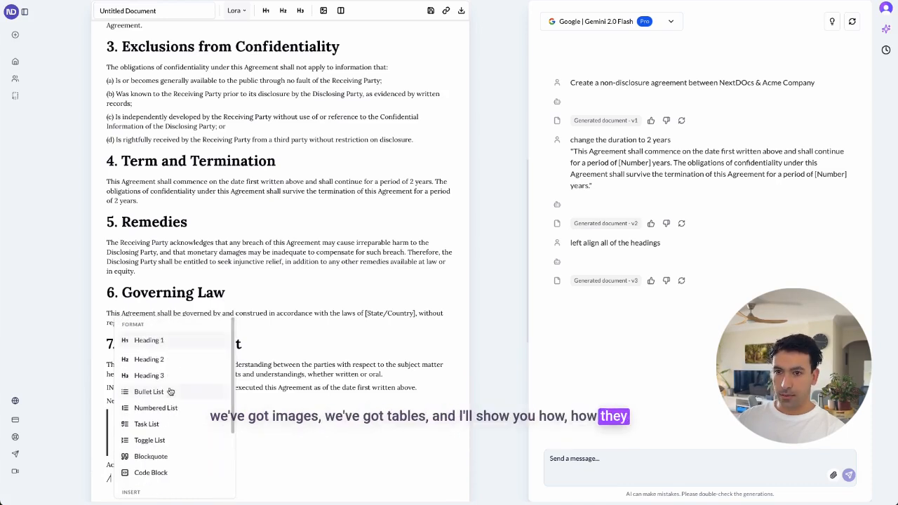
key(Escape)
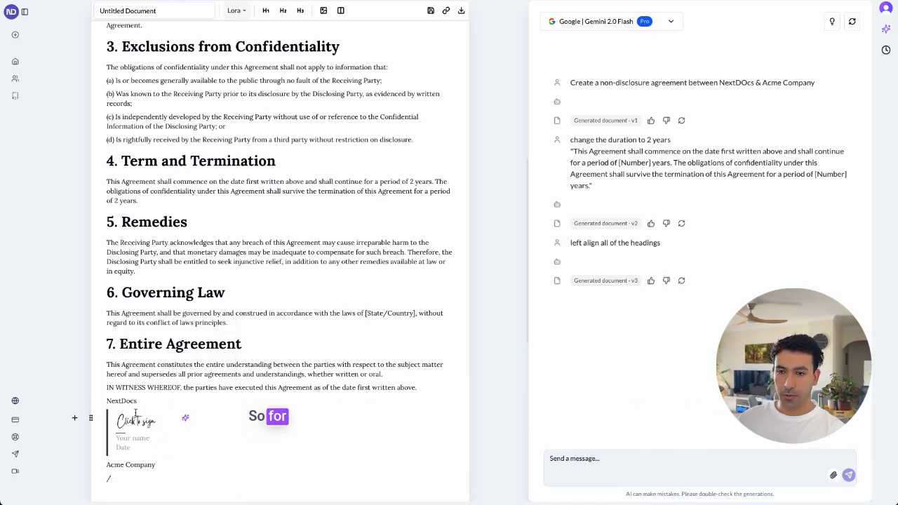
text(sin)
key(Return)
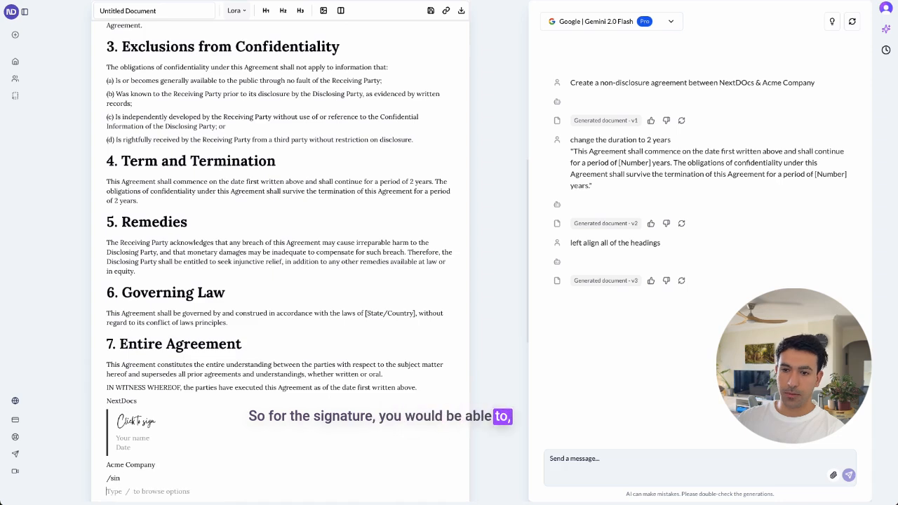
key(Return)
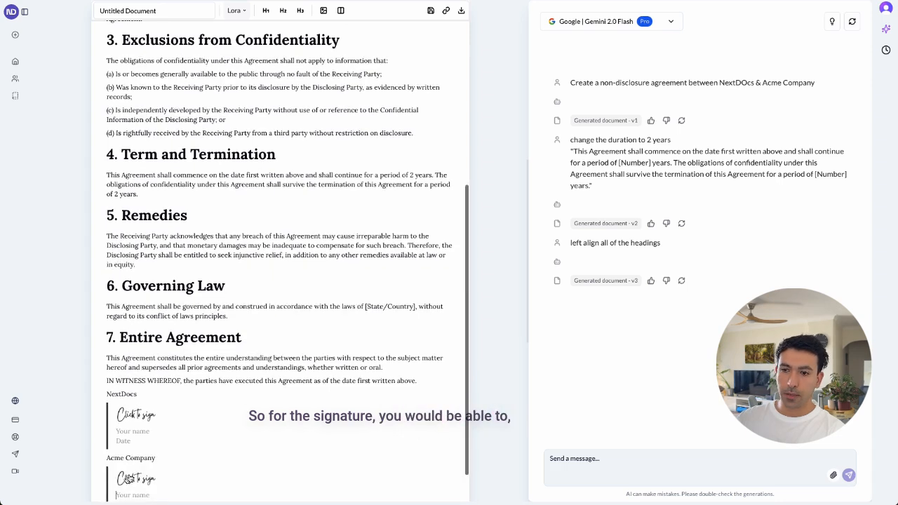
Draw a freehand signature in the NextDocs signature block and save it
click(133, 422)
drag(390, 255, 519, 248)
click(368, 320)
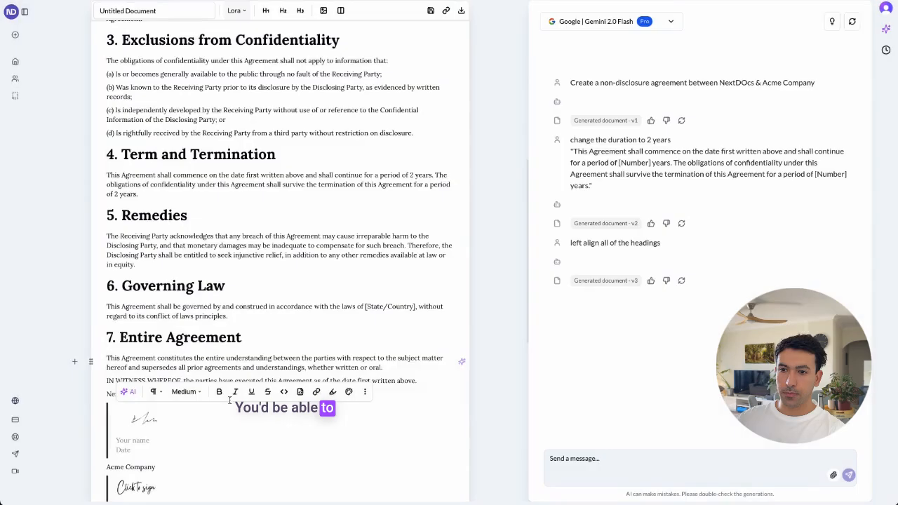
Fill in the signer's name and the placeholder date 123123123 in the NextDocs signature block
click(128, 438)
text(Mas)
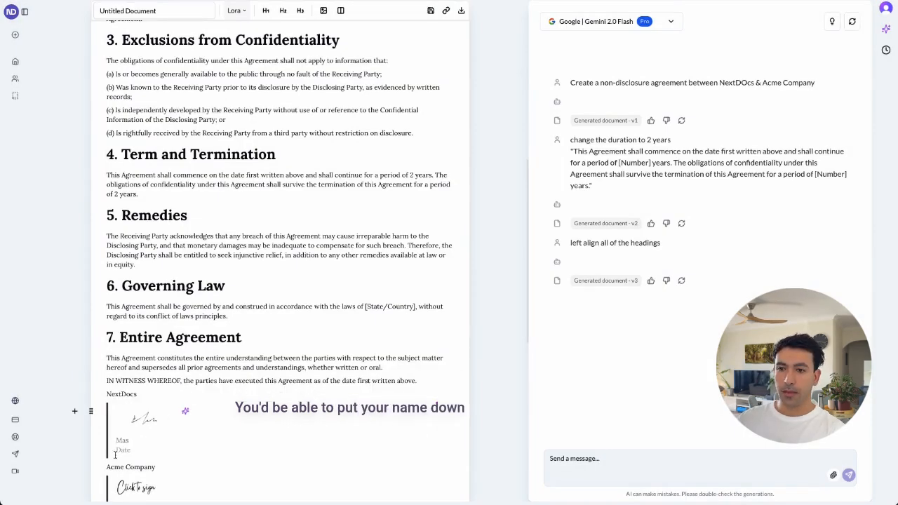
click(116, 452)
text(123123123)
scroll(204, 443, down, 1)
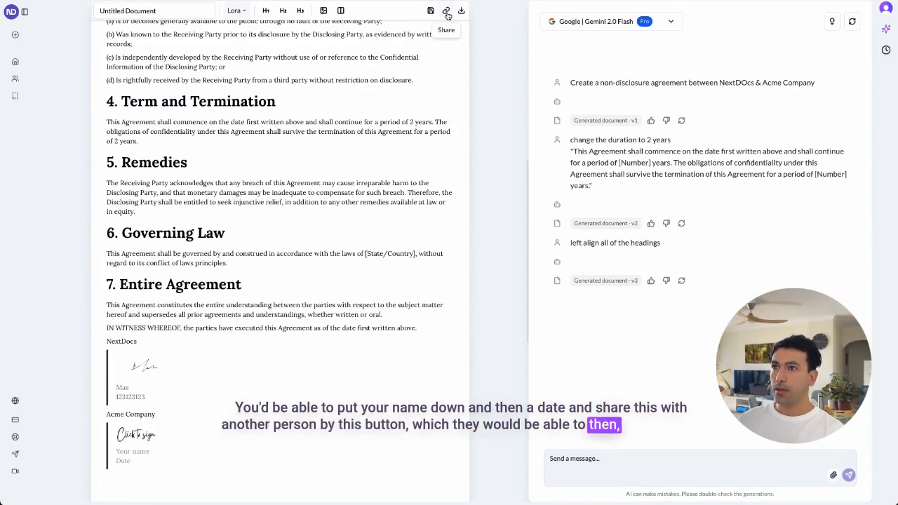
Create a new blank document and attach the Sydney housing chart image to its AI chat
scroll(285, 205, up, 5)
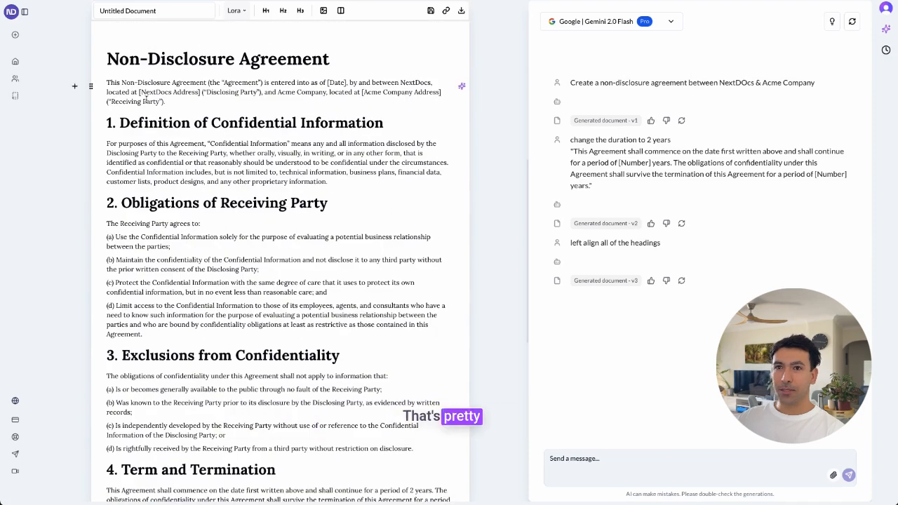
click(16, 35)
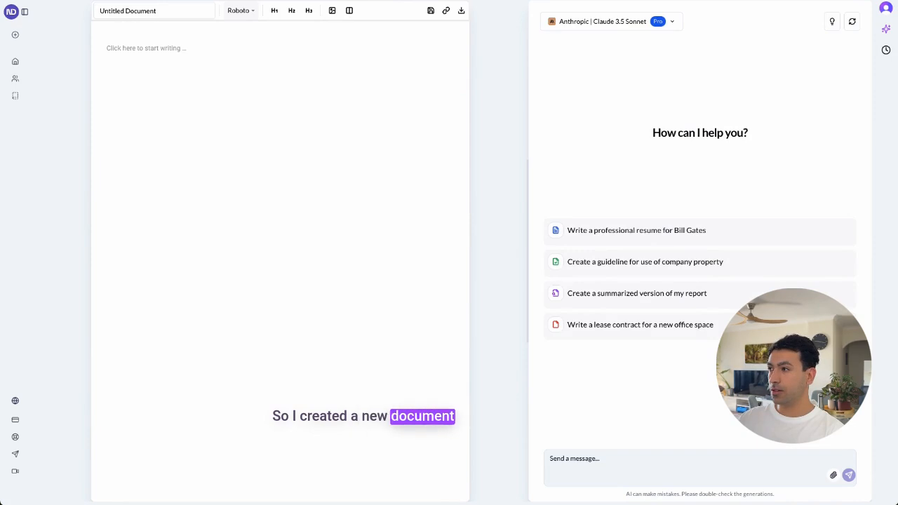
drag(897, 210, 658, 241)
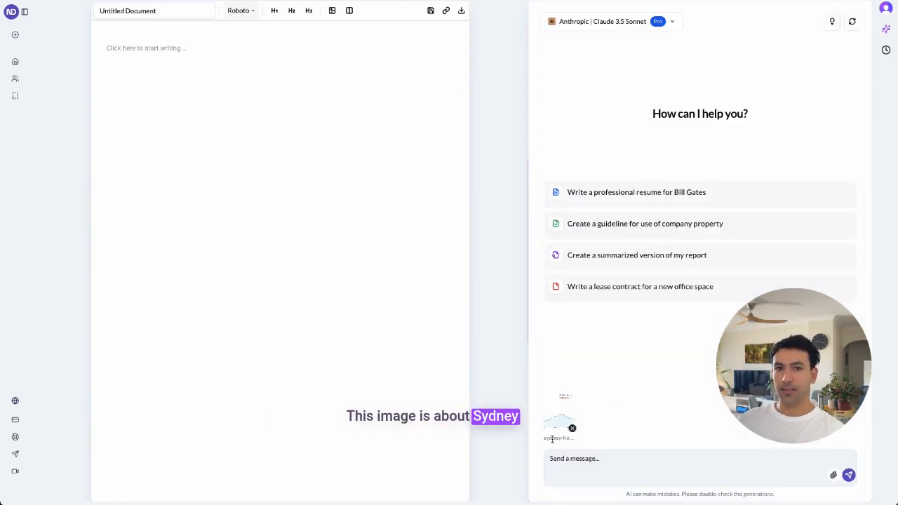
Ask the AI assistant to "add this image to the document, analyize it and write a report about it"
click(555, 466)
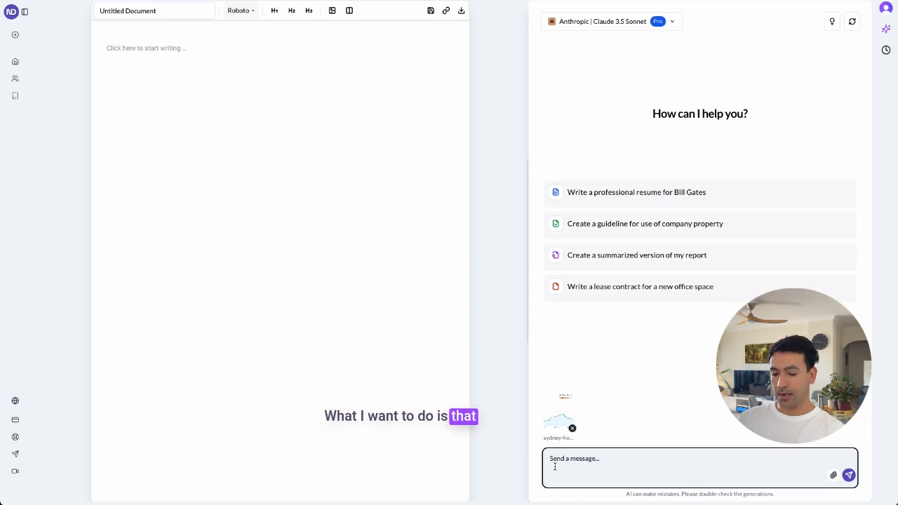
text(add)
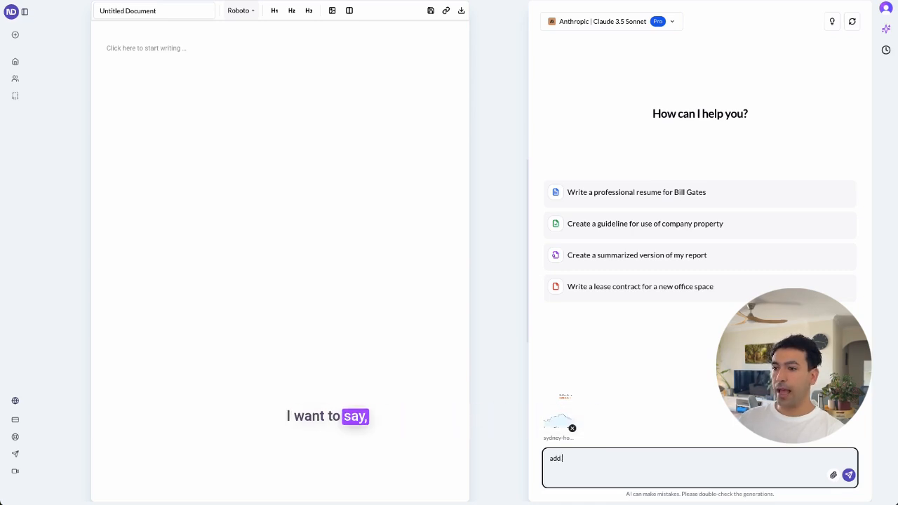
text( this image to the docu)
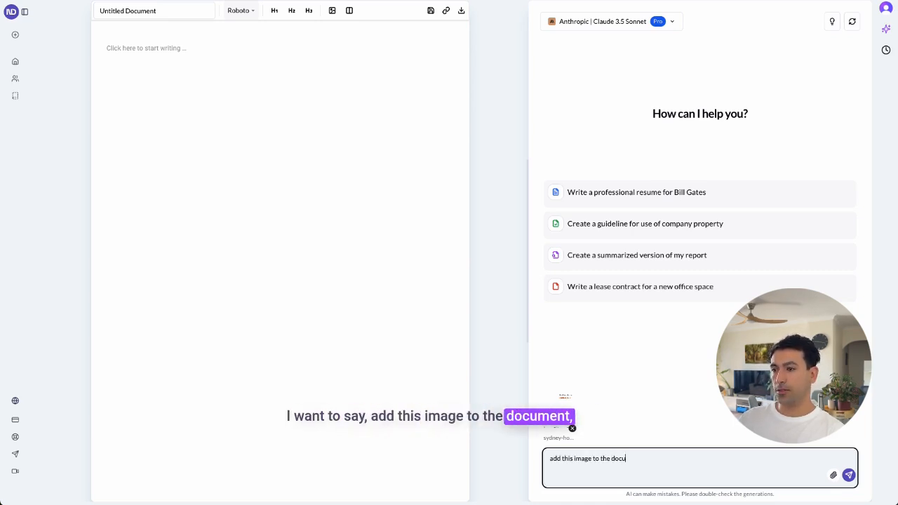
text(ment, analy)
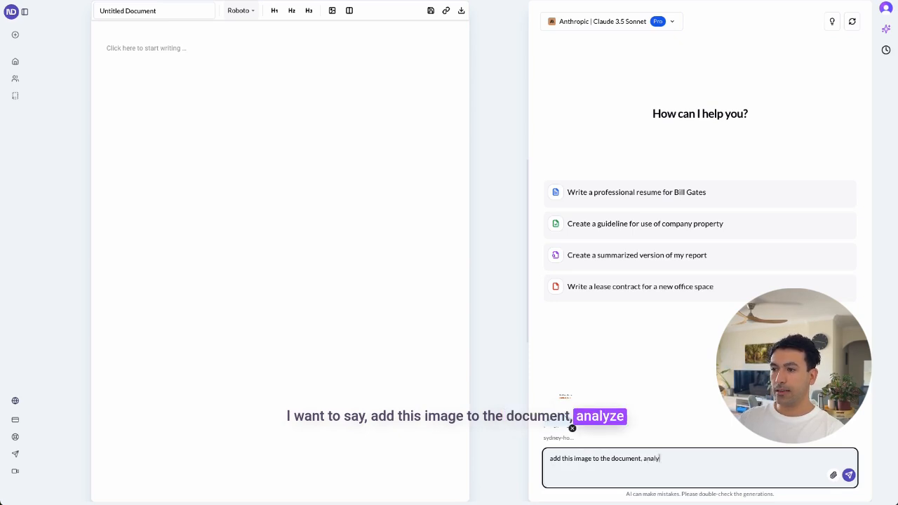
text(ize it and w)
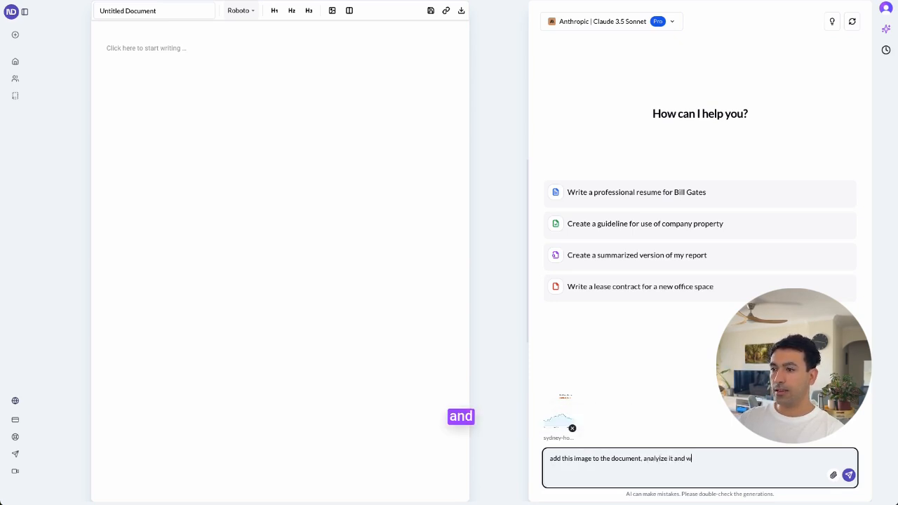
text(rite a report about it)
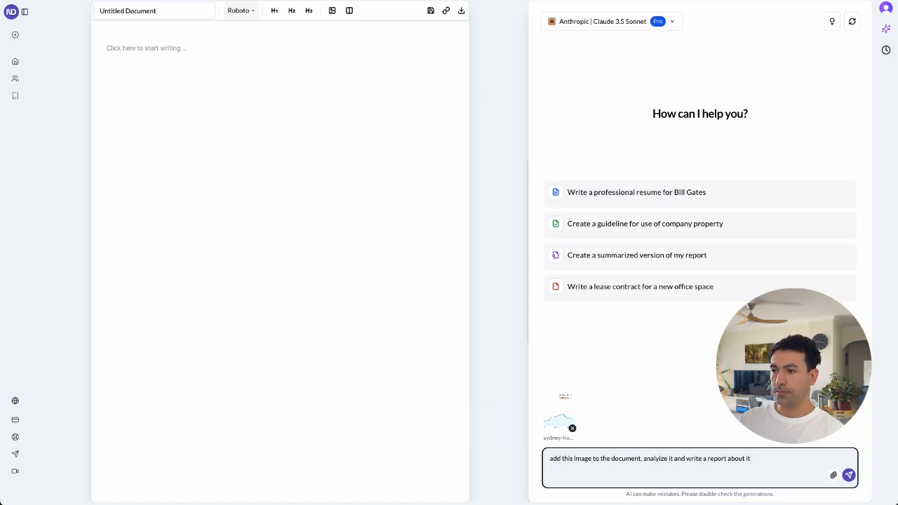
key(Return)
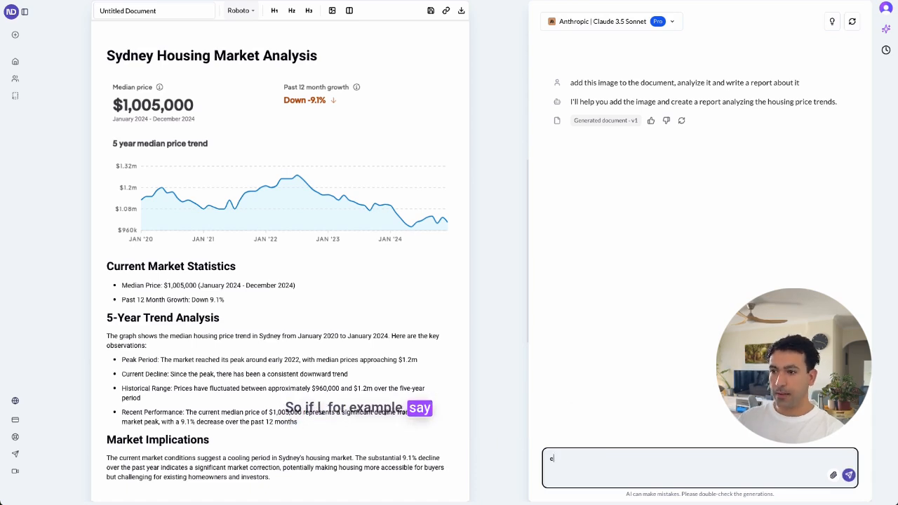
Ask the AI assistant to "expand a bit more on the market implications section" of the housing report
text(xpand a bit)
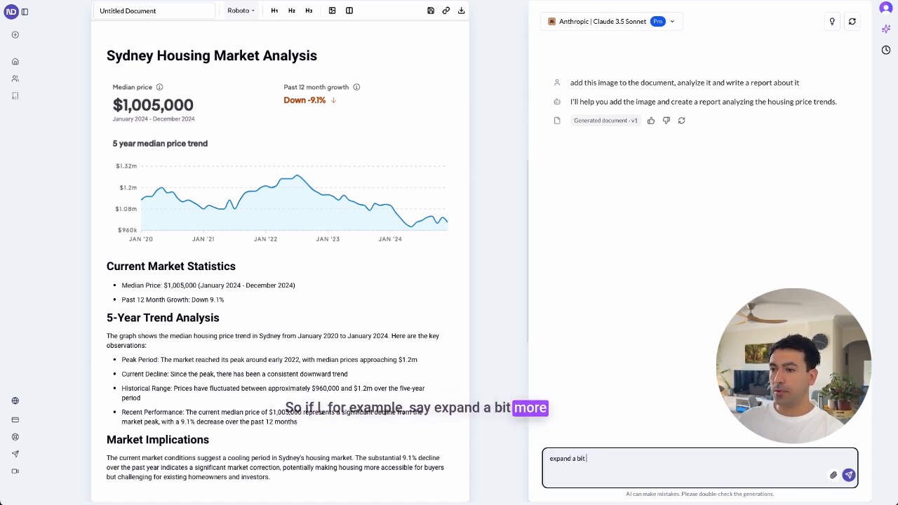
text( more on the market)
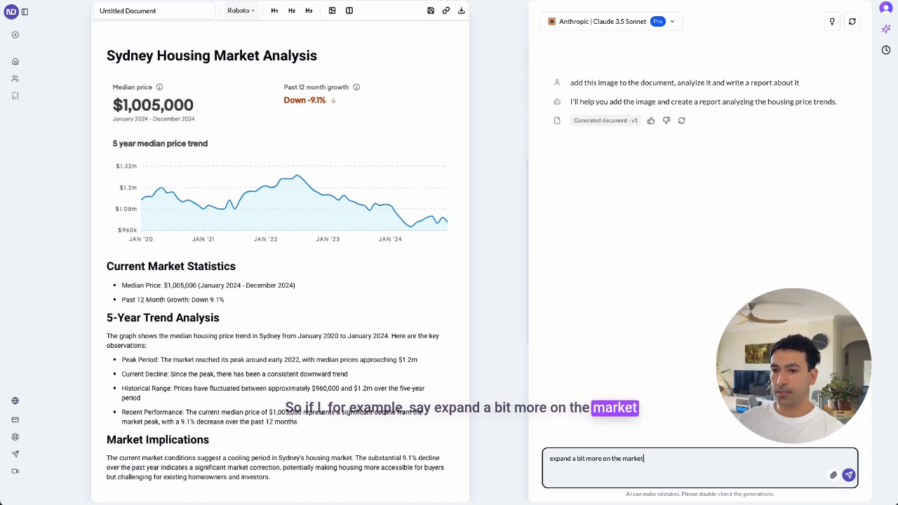
text( implications )
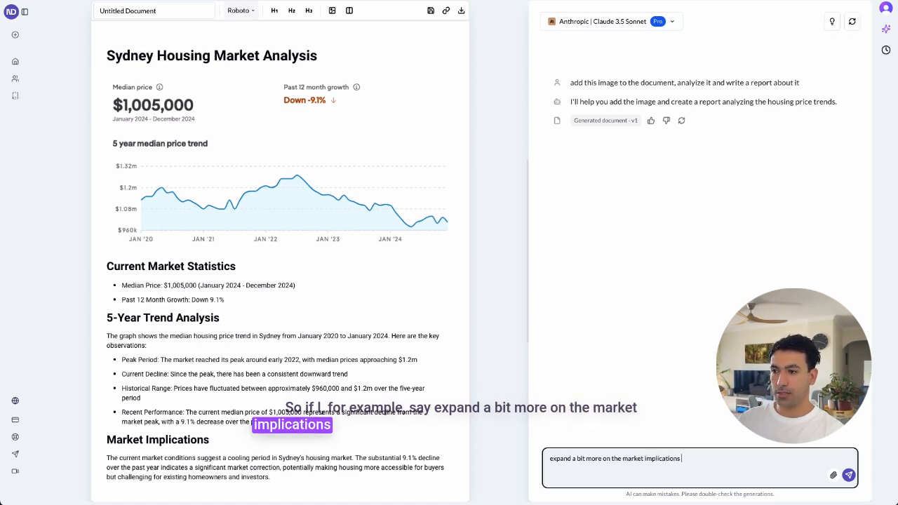
text(section)
key(Return)
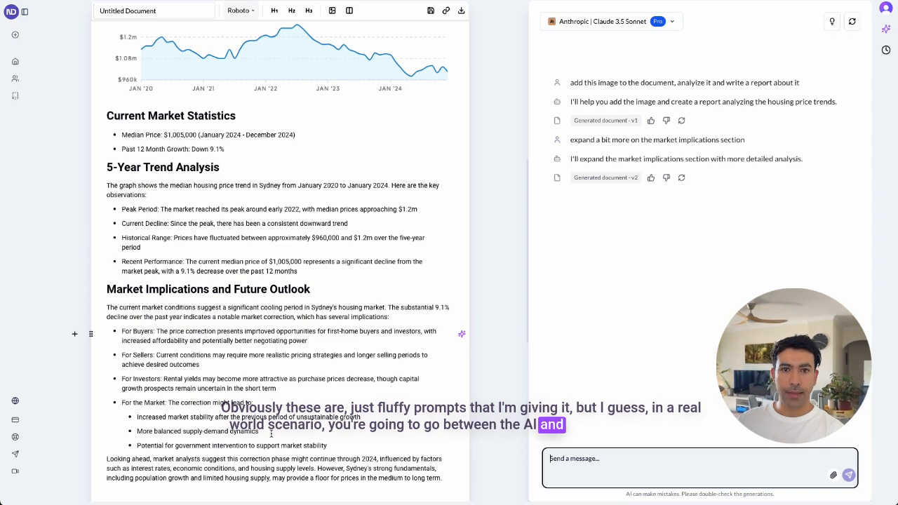
Open the Agriculture Specialist Resume template for customization and look through its sections
scroll(271, 433, up, 5)
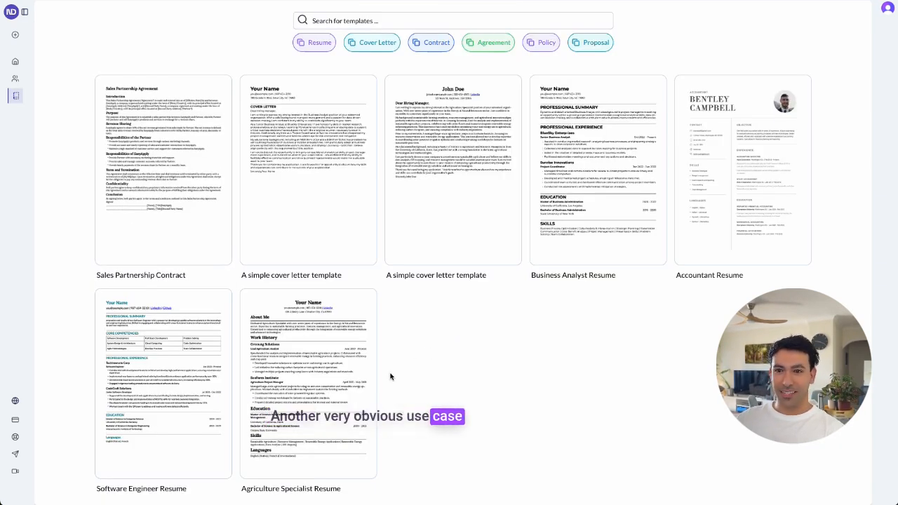
click(351, 349)
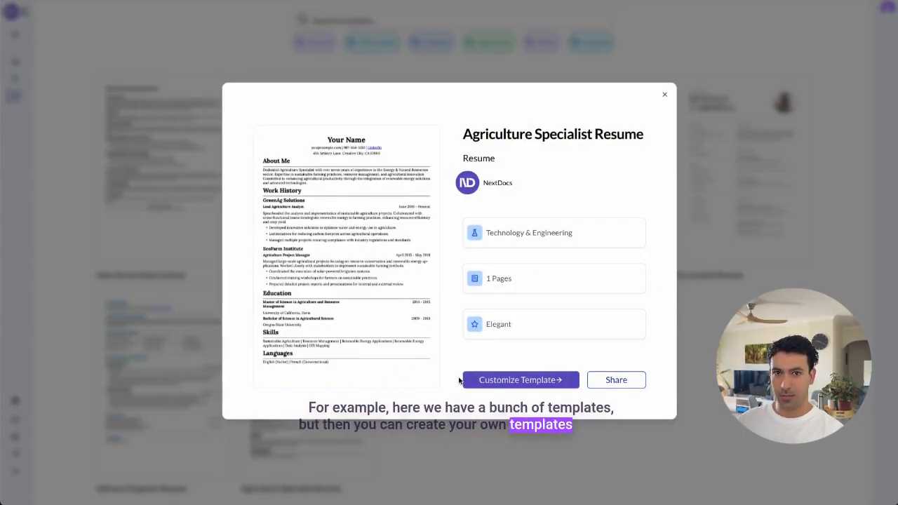
click(469, 379)
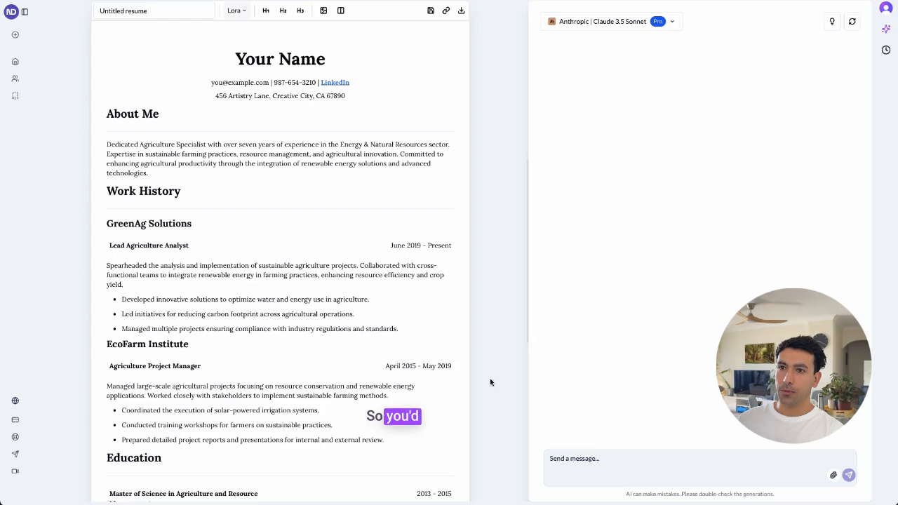
scroll(292, 261, down, 3)
scroll(291, 261, up, 3)
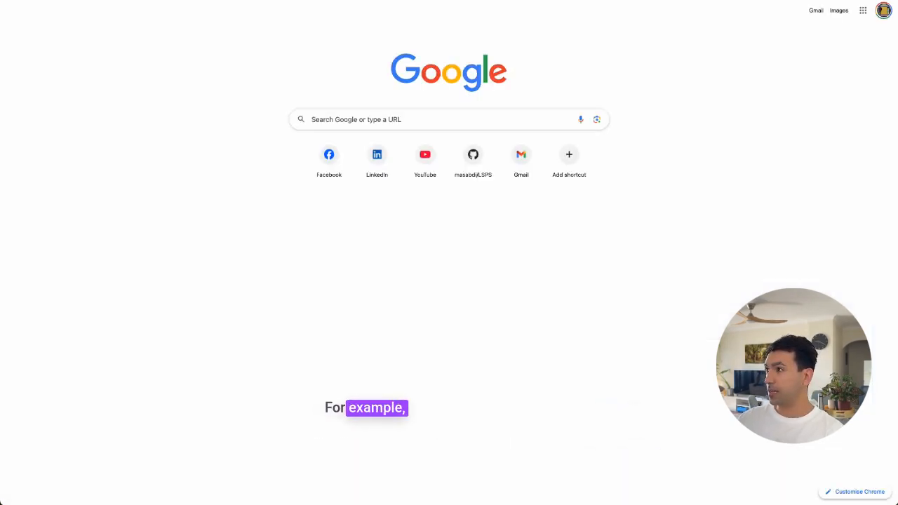
Attach the existing resume file to the AI chat and ask it to "make a resume for me tailored to a data science job"
drag(775, 73, 327, 245)
scroll(315, 245, down, 1)
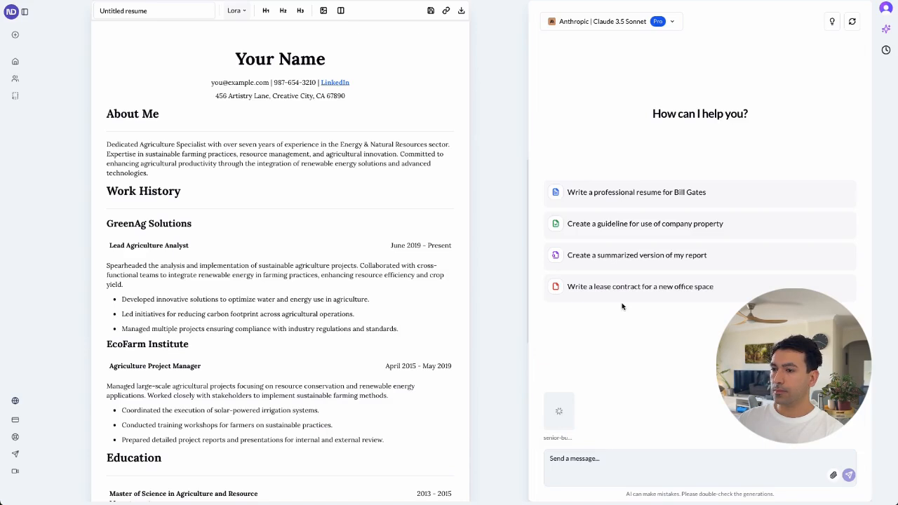
click(583, 464)
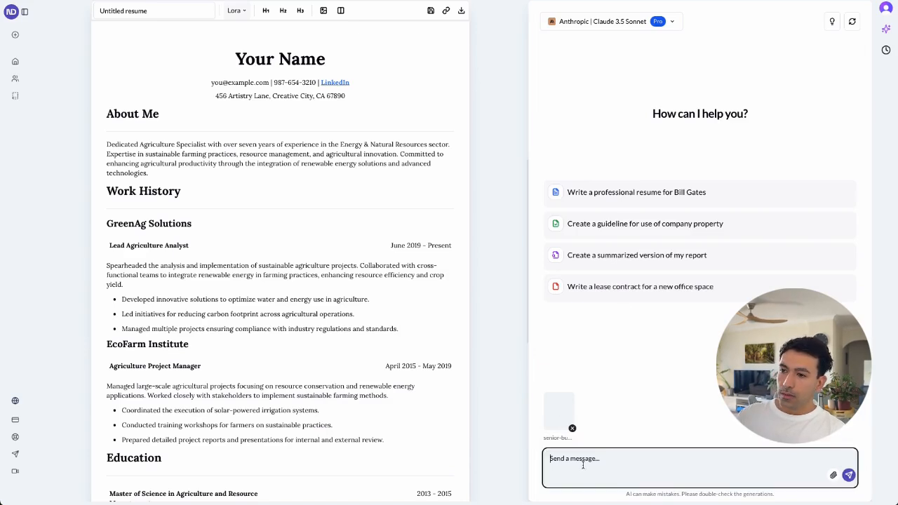
text(make a re)
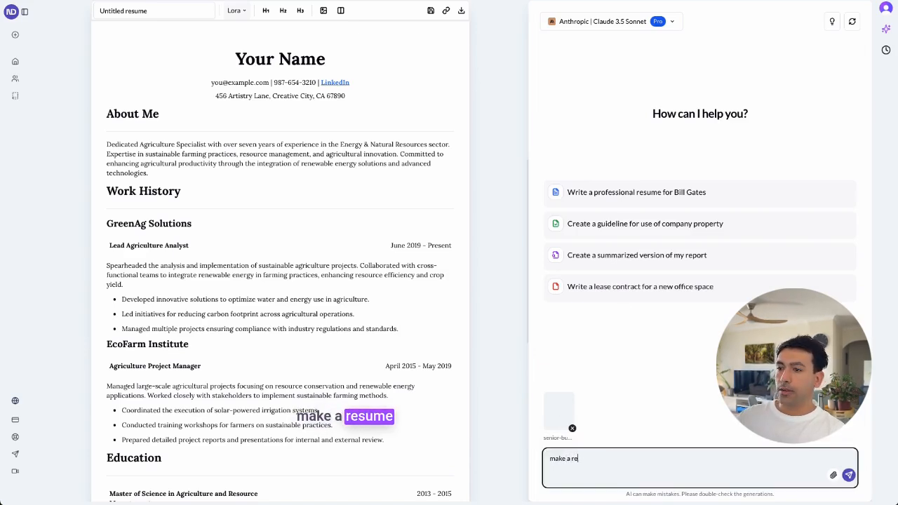
text(sume for me tai)
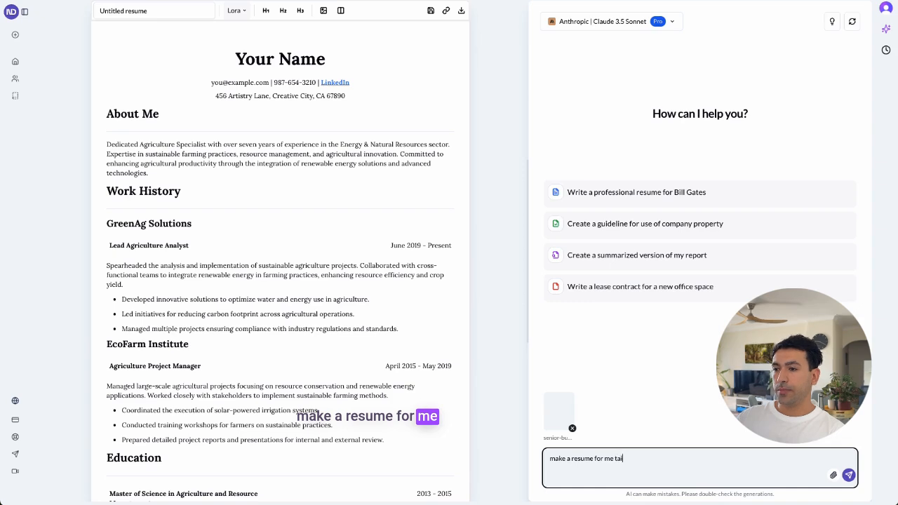
text(lore to)
key(BackSpace)
key(BackSpace)
key(BackSpace)
text(d to a)
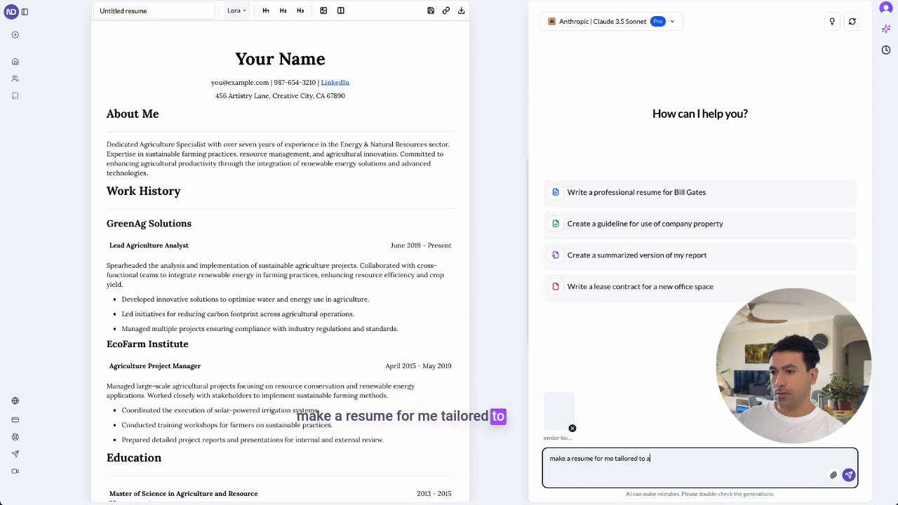
text( data)
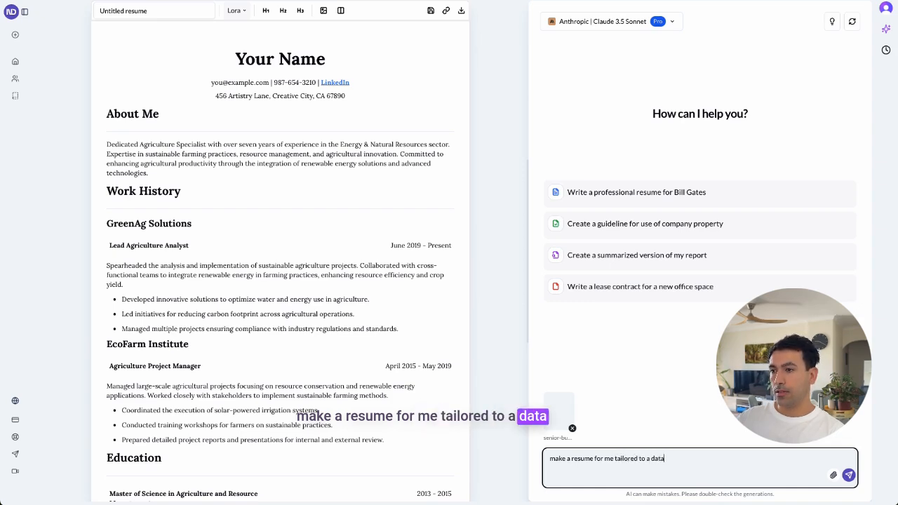
text( sci)
key(BackSpace)
key(BackSpace)
key(BackSpace)
key(BackSpace)
key(BackSpace)
key(BackSpace)
key(BackSpace)
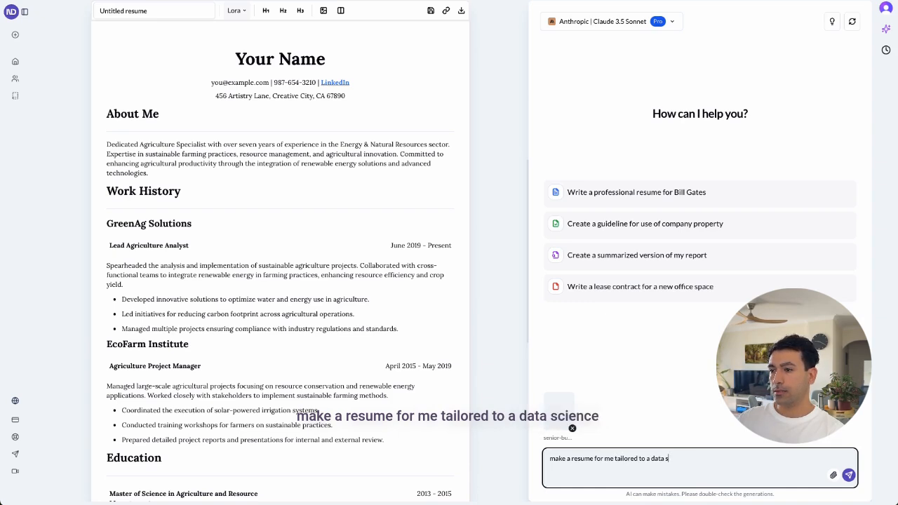
text(cience job)
key(Return)
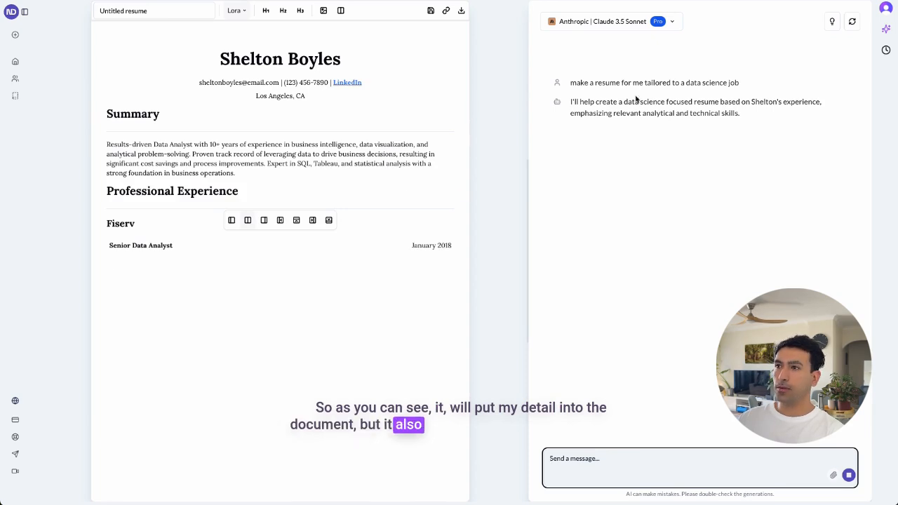
triple_click(603, 82)
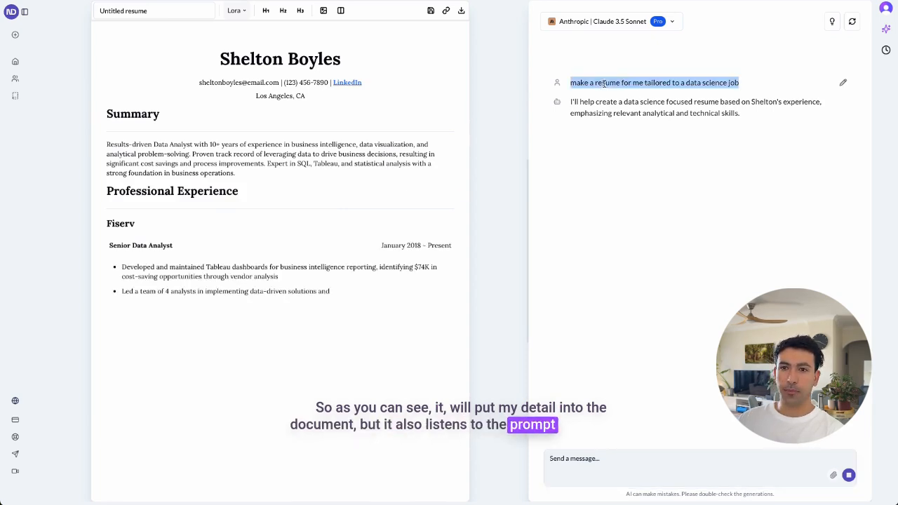